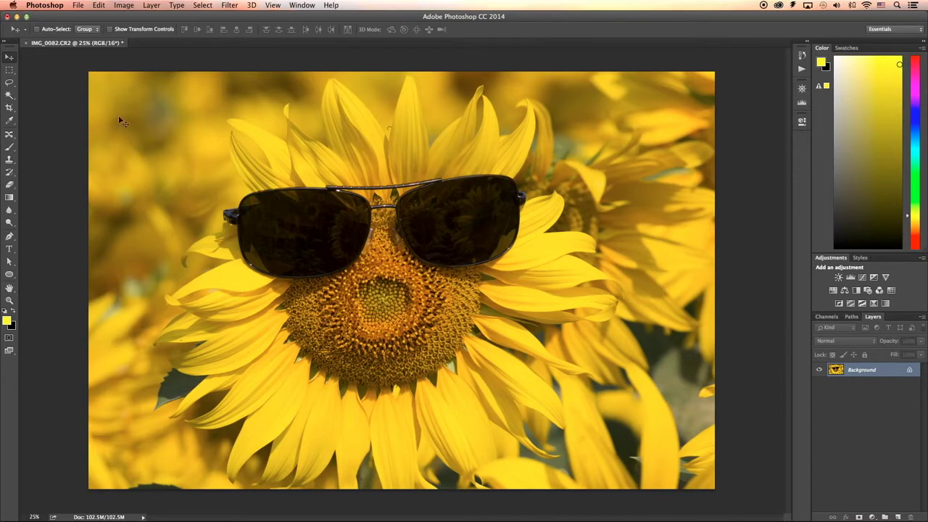
Show the Filter > Sharpen submenu with Unsharp Mask and Smart Sharpen for the sunflower photo
click(230, 5)
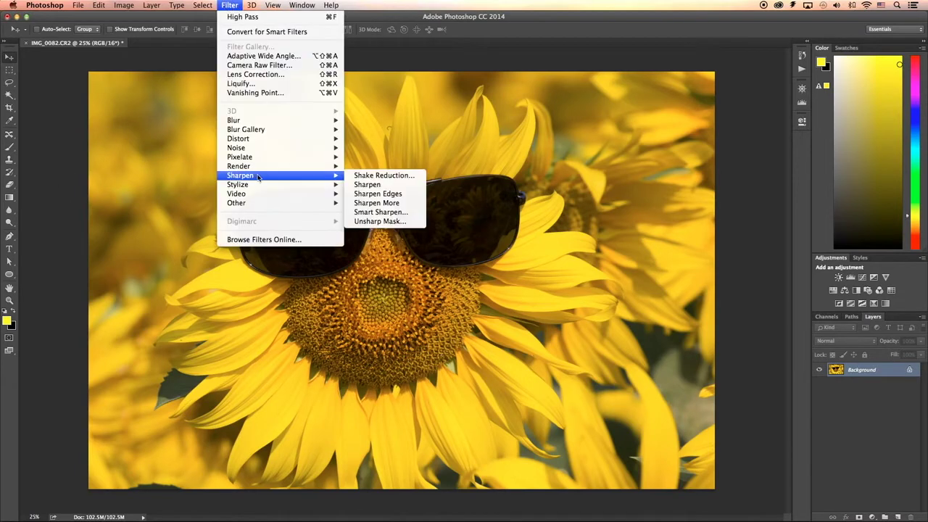
mouse_move(240, 175)
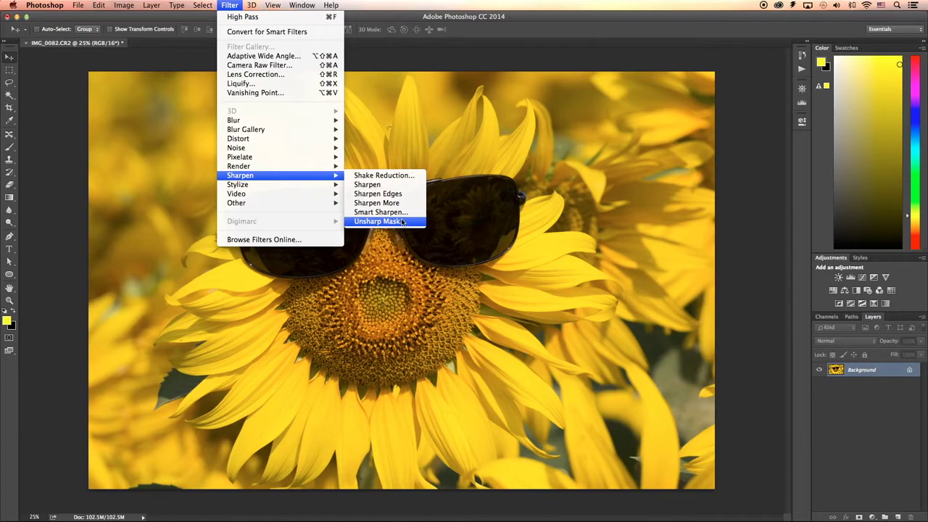
Close the filter menu unapplied and duplicate the Background layer as Layer 1
click(402, 222)
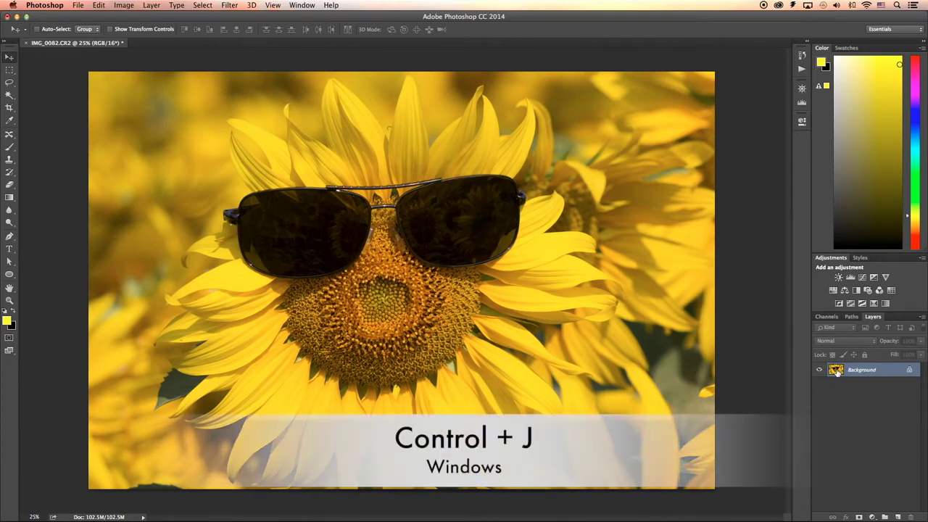
key(ctrl+j)
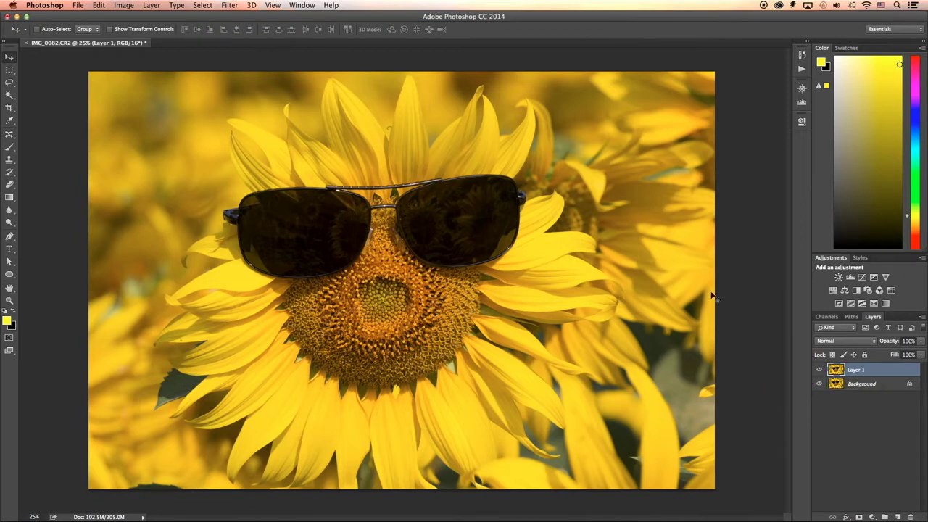
click(231, 5)
mouse_move(275, 203)
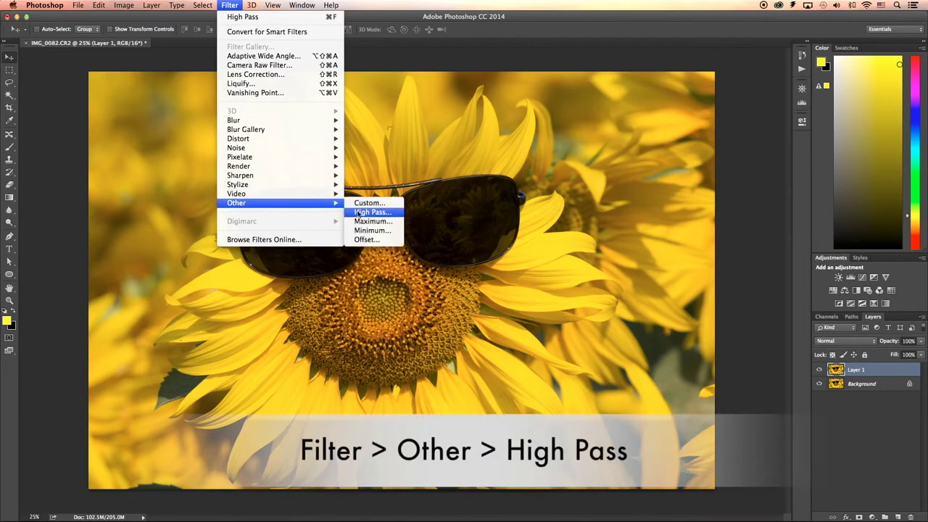
Apply Filter > Other > High Pass to Layer 1 with a 6.6-pixel radius
click(372, 211)
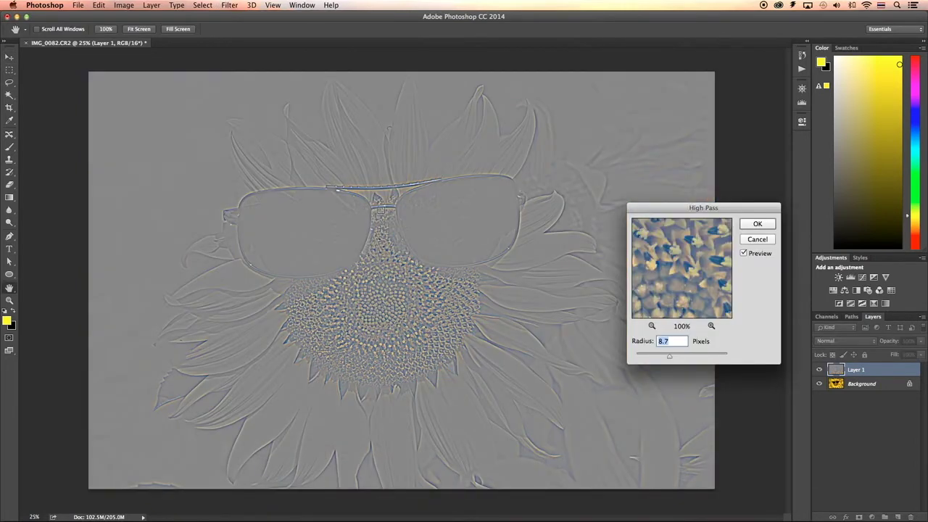
mouse_move(669, 355)
mouse_down()
mouse_move(654, 356)
mouse_move(712, 355)
mouse_move(655, 354)
mouse_move(665, 354)
mouse_up()
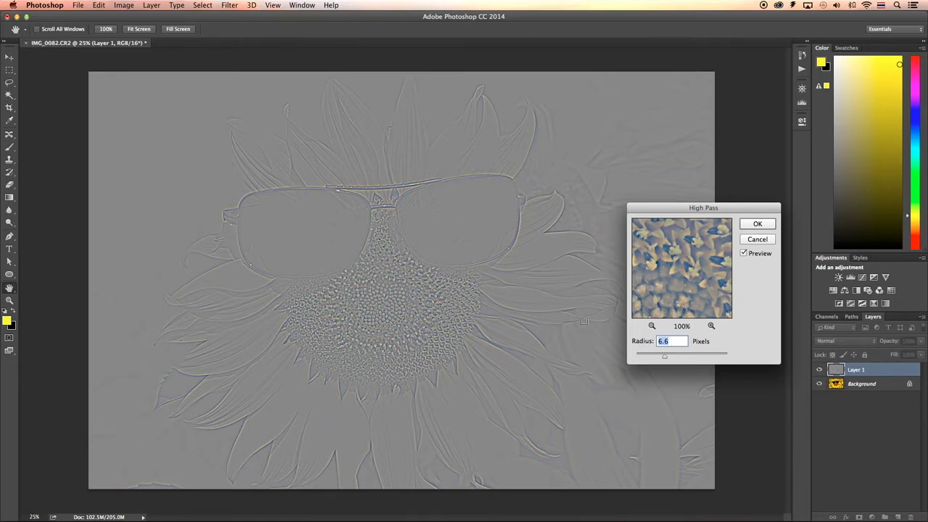
click(757, 223)
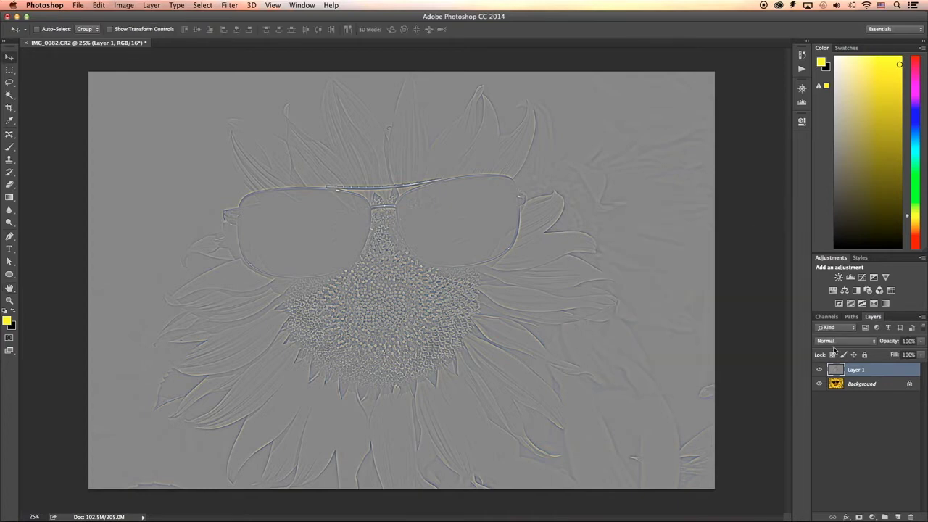
Set Layer 1 to Overlay blending, toggle its visibility to compare, and zoom in on the sunflower
click(827, 341)
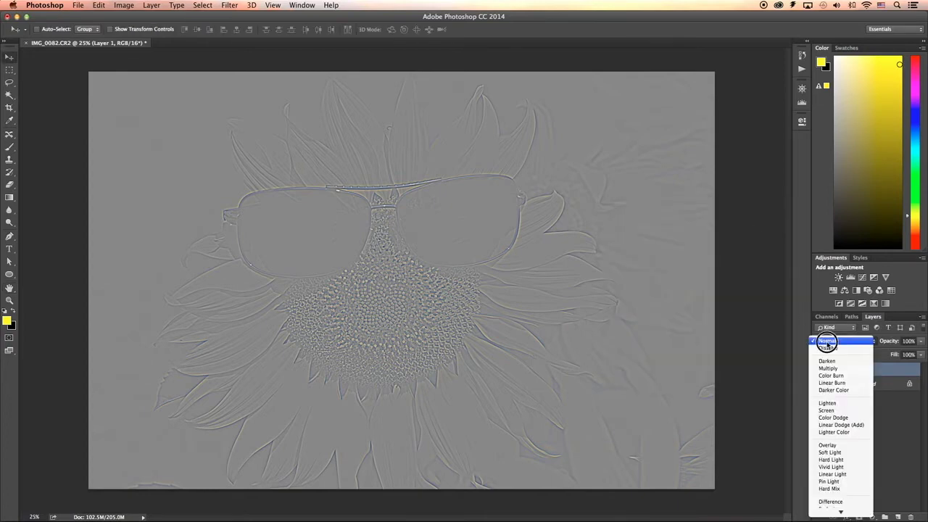
click(823, 445)
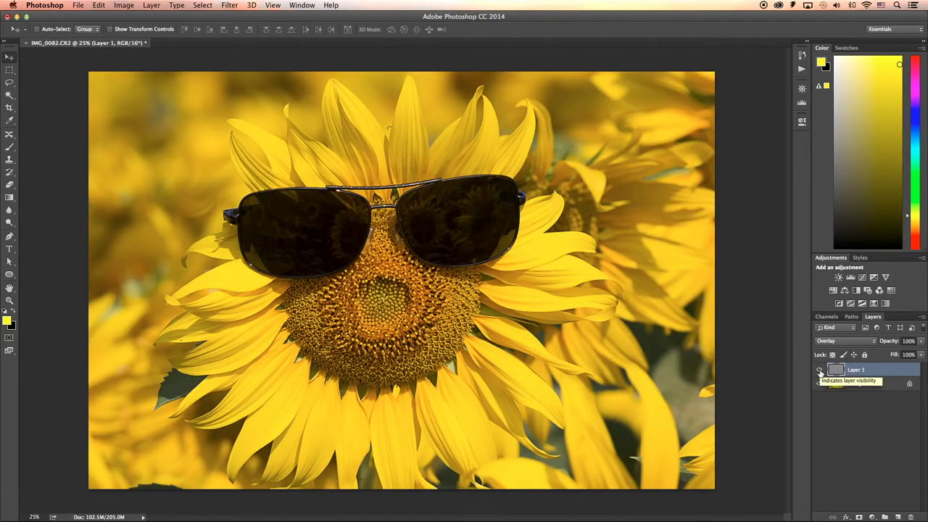
click(819, 371)
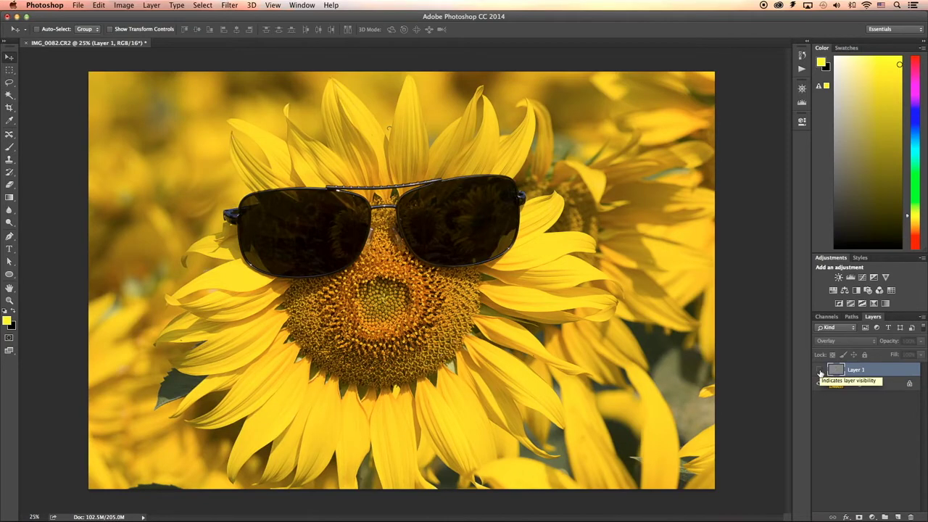
click(819, 371)
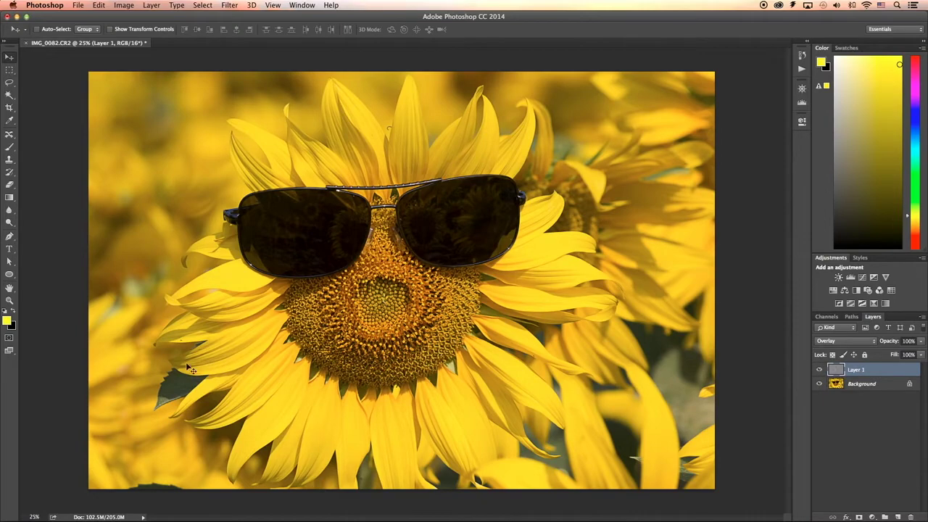
key(z)
key(ctrl+plus)
click(819, 371)
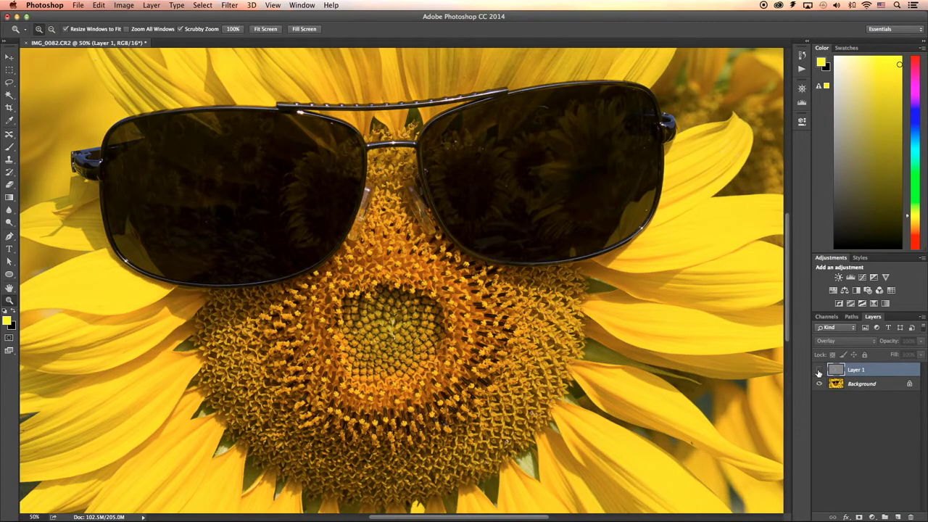
click(819, 371)
click(819, 371)
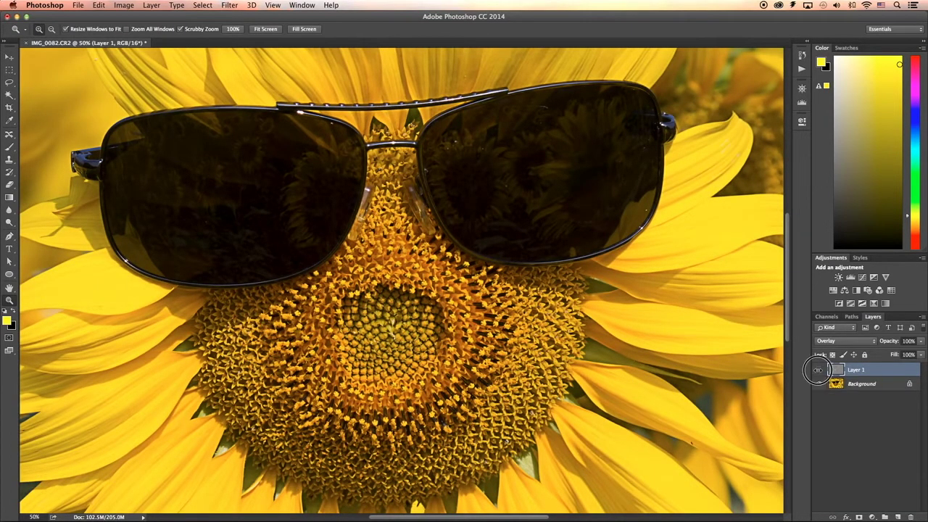
click(818, 371)
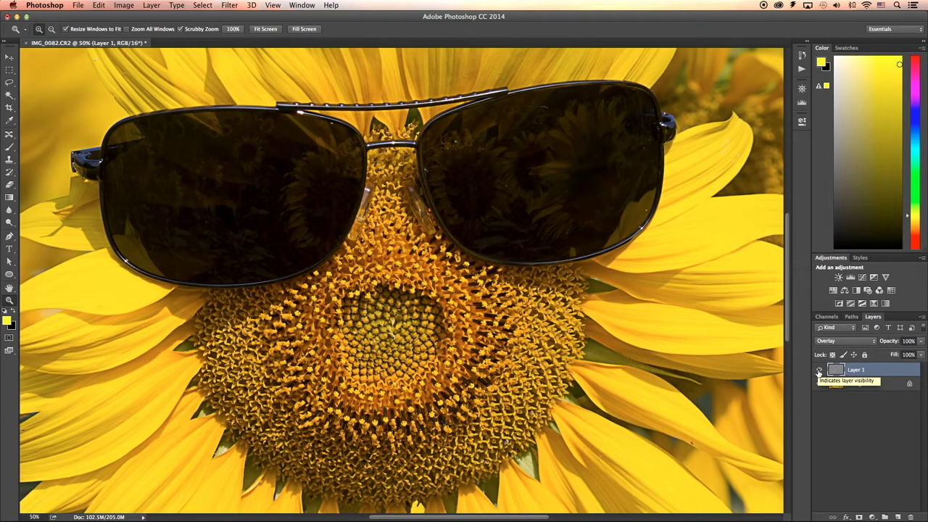
click(819, 371)
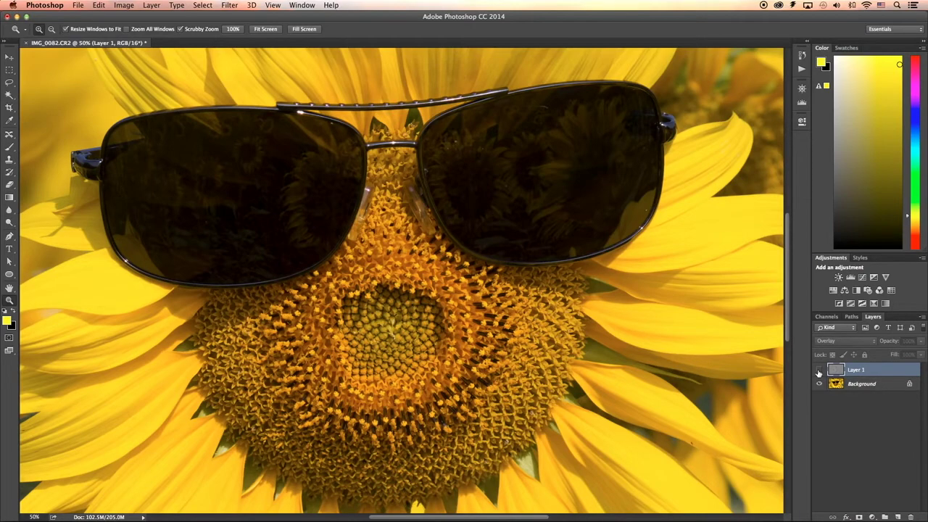
click(818, 370)
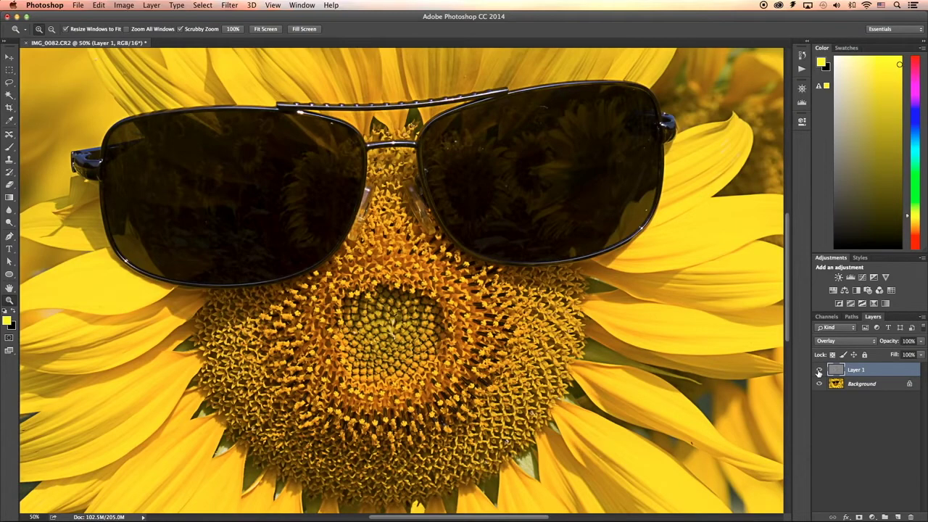
click(818, 371)
Duplicate Layer 1, remove the copy, toggle Layer 1 to compare, and show the Opacity slider
key(super+j)
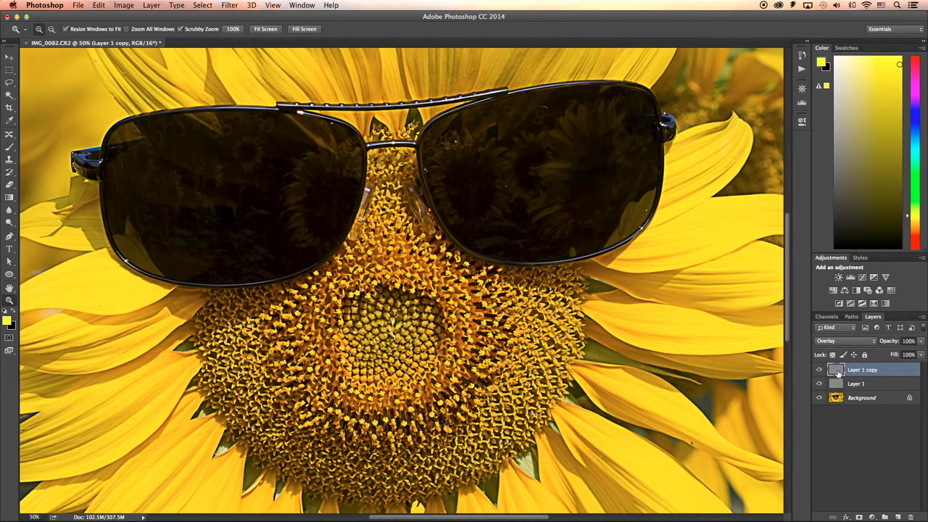
key(ctrl+e)
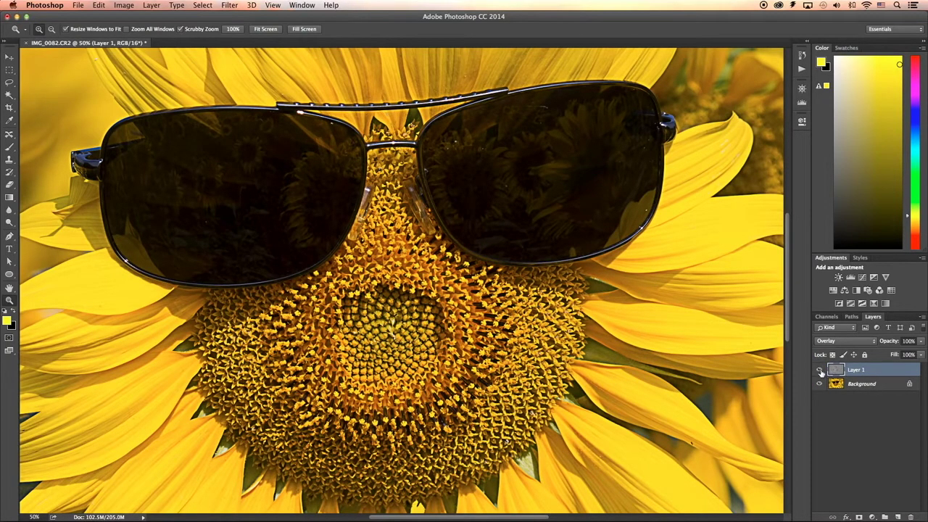
click(820, 371)
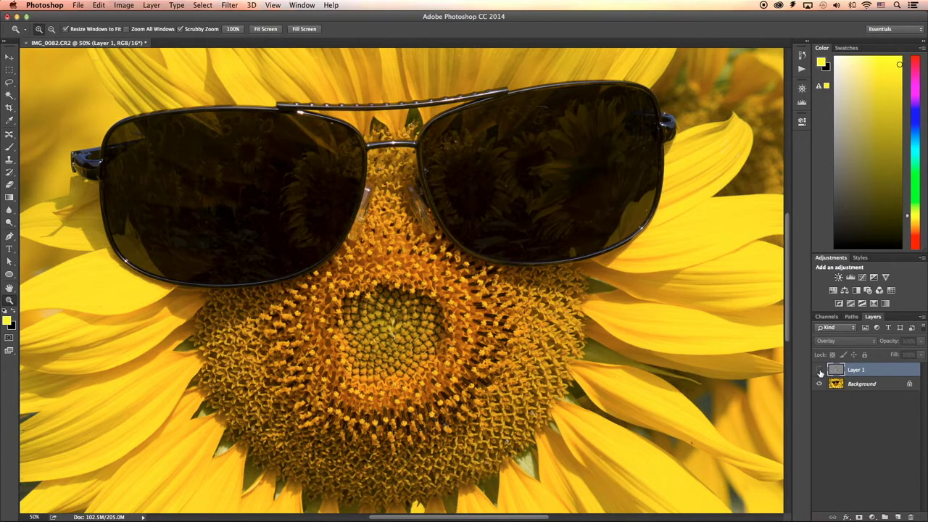
click(820, 371)
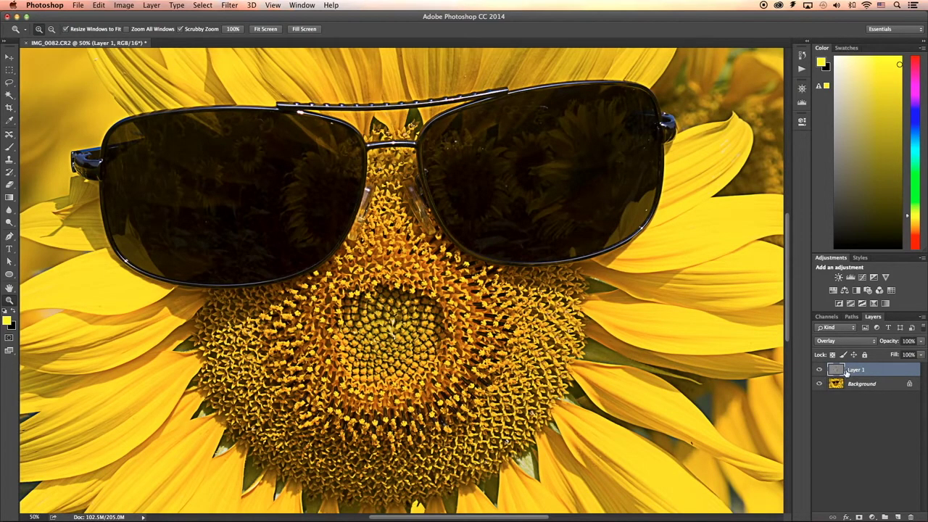
click(921, 341)
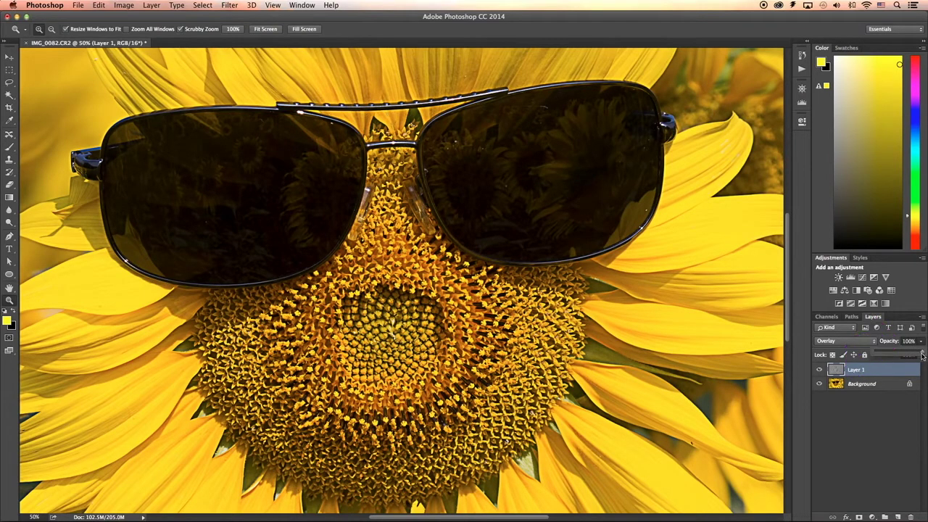
Lower Layer 1's opacity to 77%, compare with it hidden, and zoom out to the whole photo
drag(921, 355, 913, 353)
drag(913, 353, 876, 355)
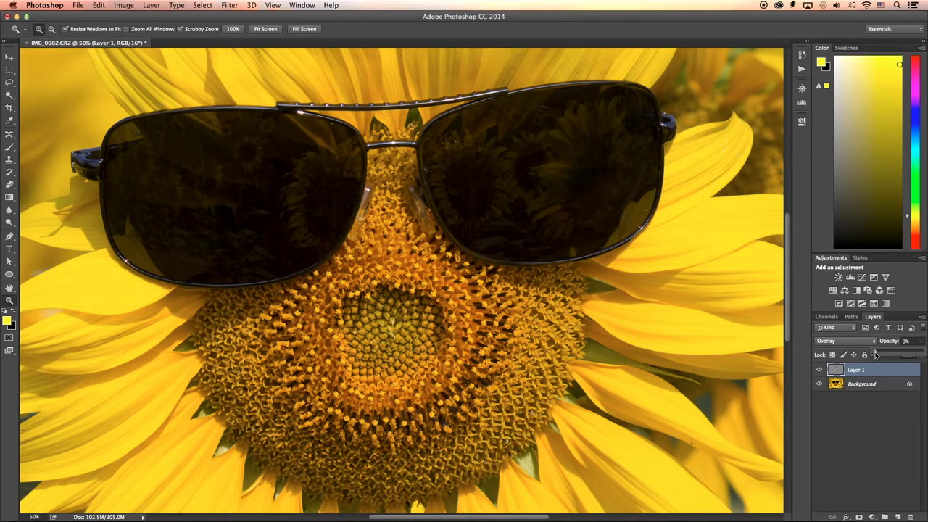
drag(875, 355, 901, 353)
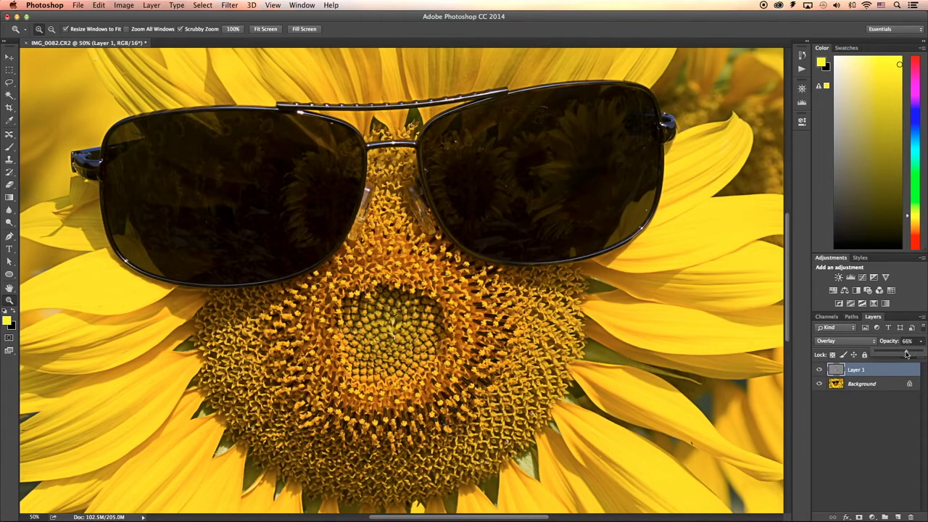
drag(901, 353, 908, 353)
drag(899, 354, 908, 353)
click(819, 370)
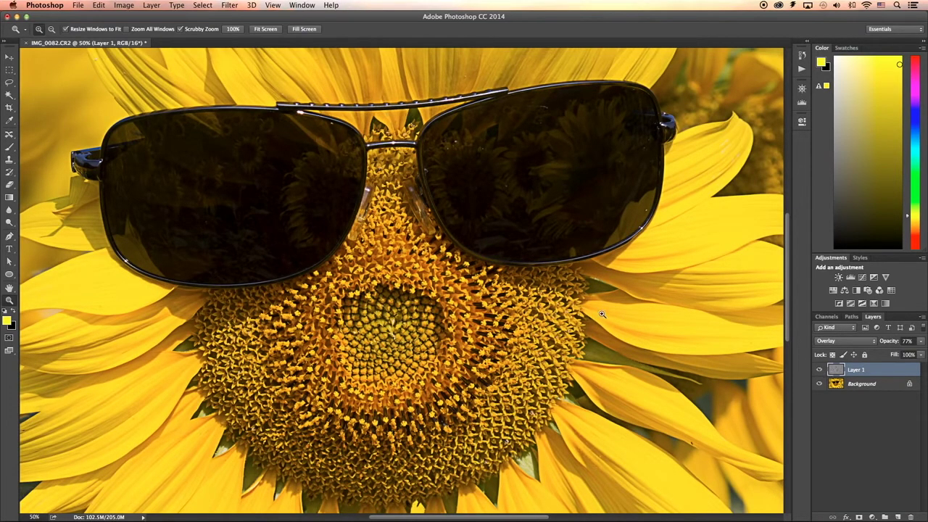
alt+click(421, 277)
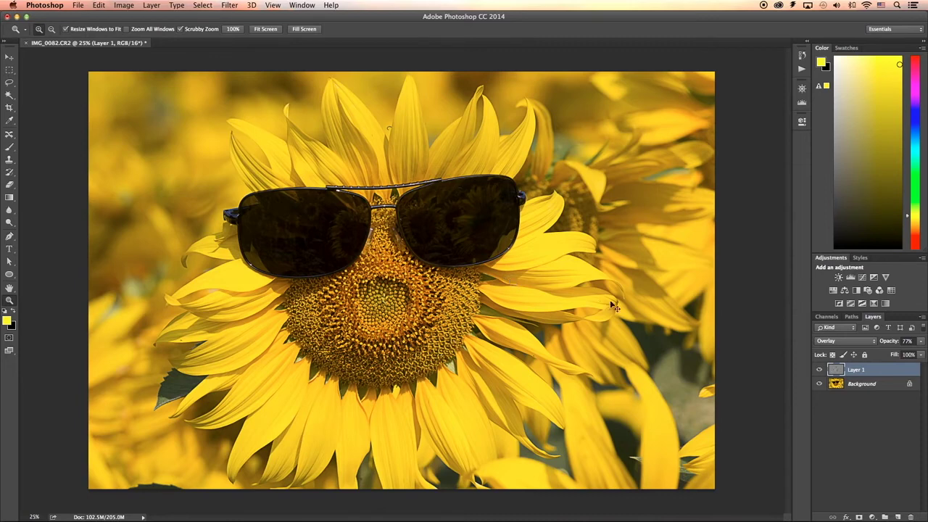
Merge Layer 1 down into the Background with Ctrl+E
key(super+e)
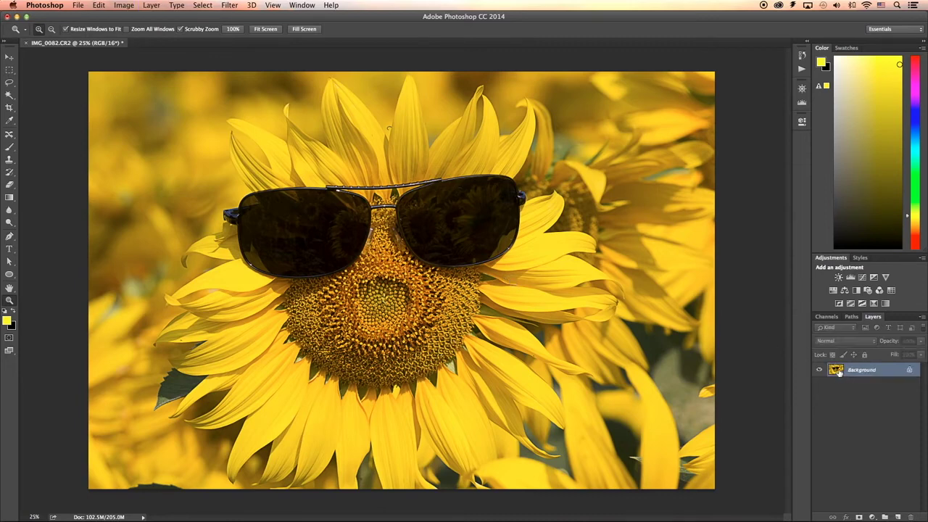